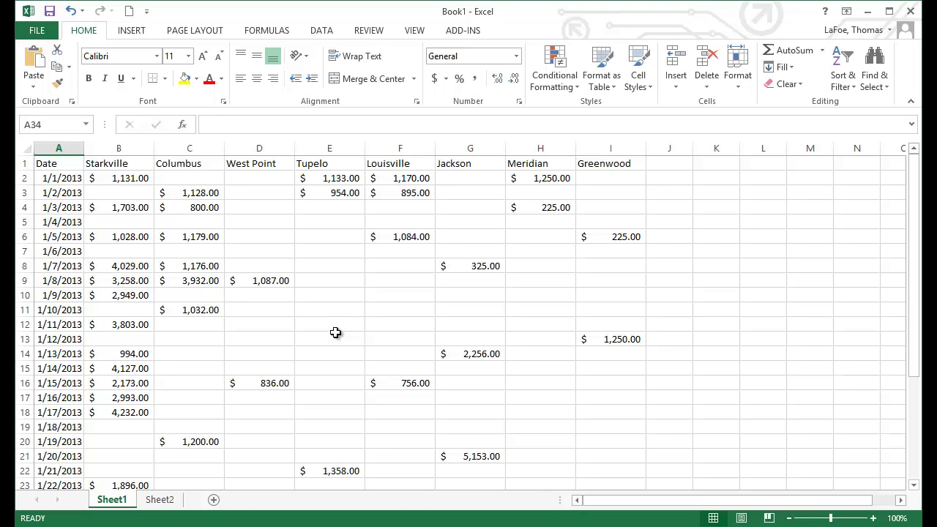
Enter the label 'Sales' in cell A34, below the 1/31/2013 row
{"action": "scroll", "coordinate": [335, 333], "scroll_direction": "down", "scroll_amount": 5}
{"action": "scroll", "coordinate": [335, 332], "scroll_direction": "down", "scroll_amount": 3}
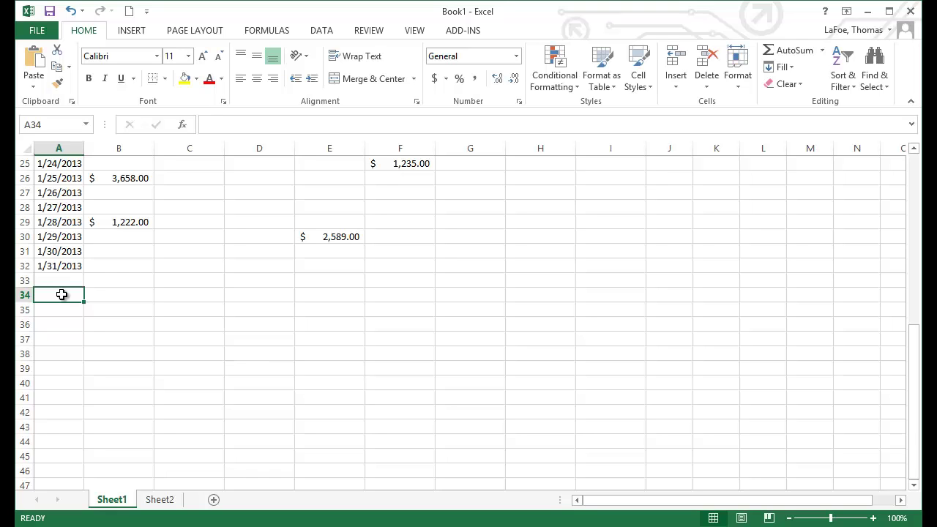
{"action": "type", "text": "Sales"}
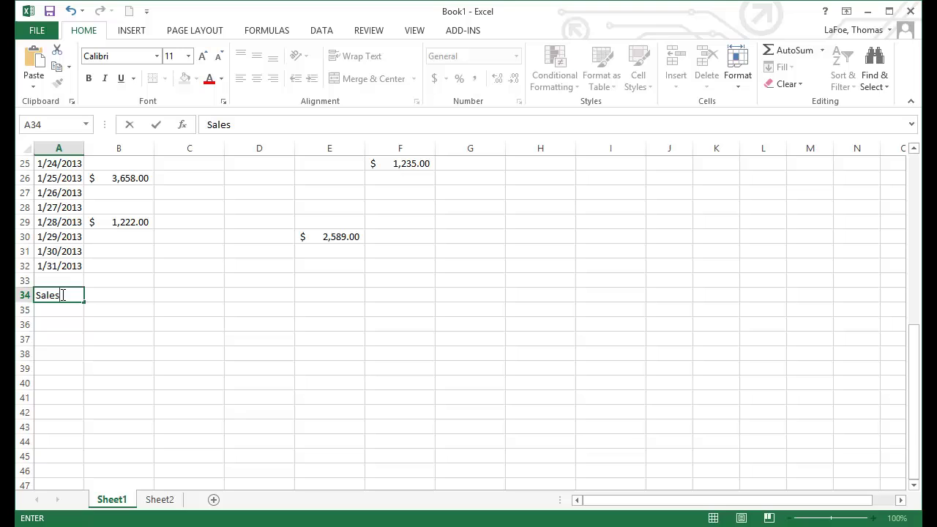
{"action": "key", "text": "Tab"}
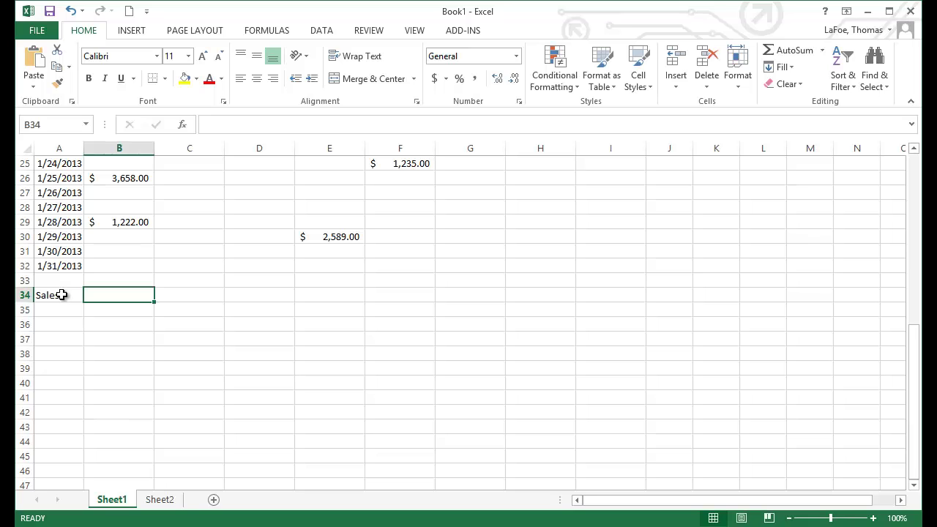
Put =COUNT(B2:B32) in B34 to count Starkville sales days, returning 15
{"action": "left_click", "coordinate": [270, 33]}
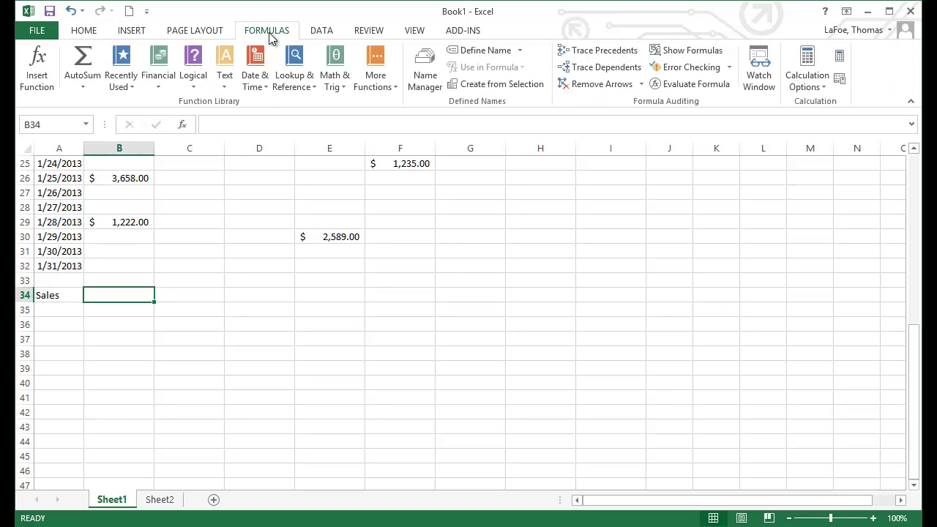
{"action": "left_click", "coordinate": [381, 84]}
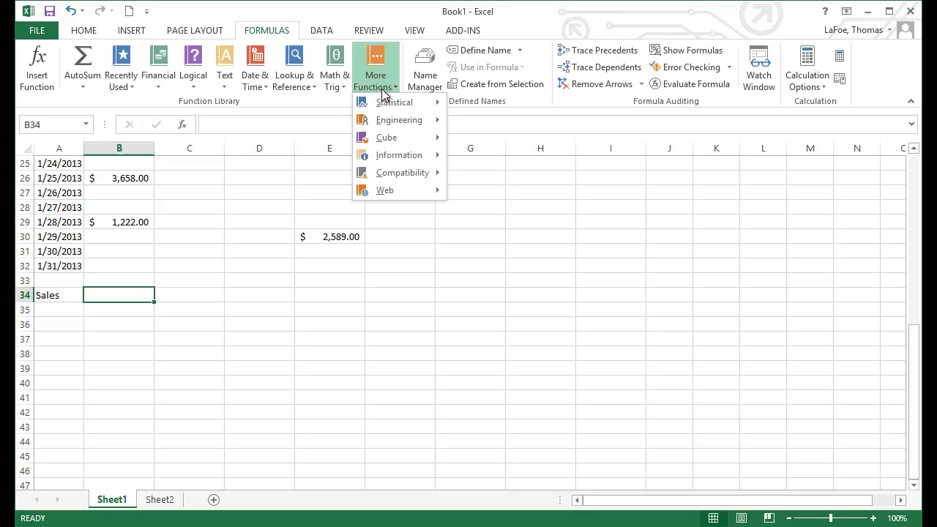
{"action": "mouse_move", "coordinate": [396, 107]}
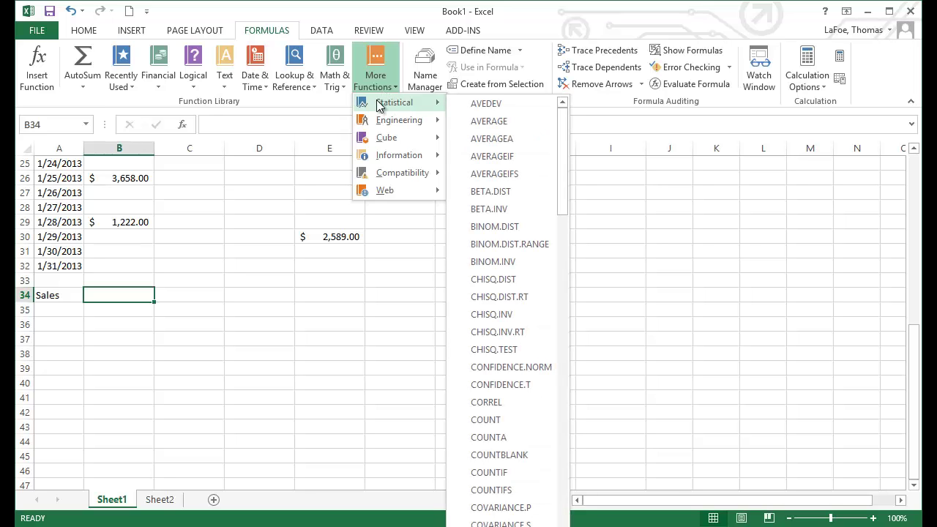
{"action": "left_click", "coordinate": [500, 423]}
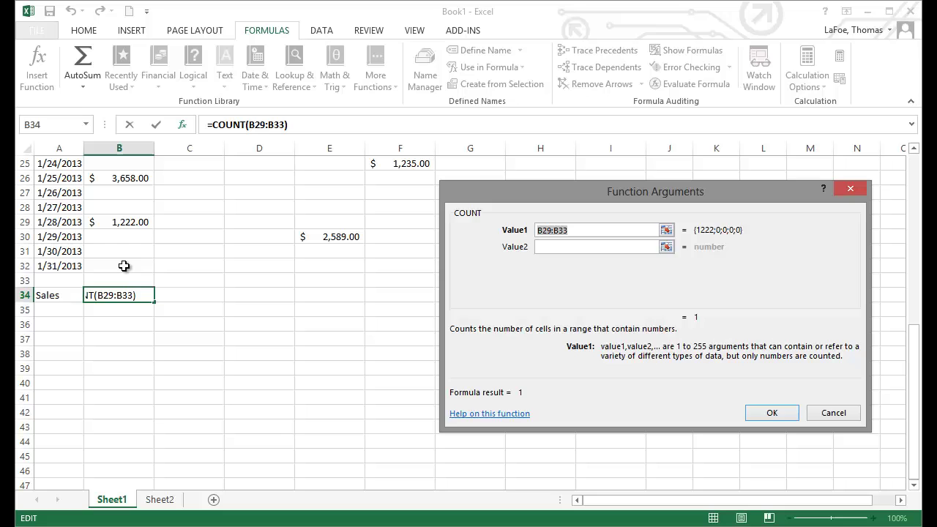
{"action": "left_click_drag", "start_coordinate": [124, 266], "coordinate": [118, 178]}
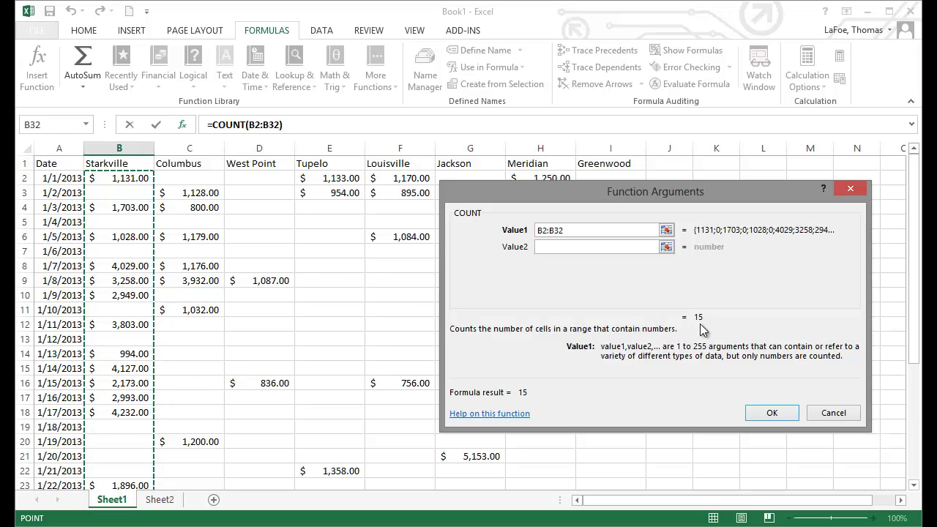
{"action": "left_click", "coordinate": [766, 411]}
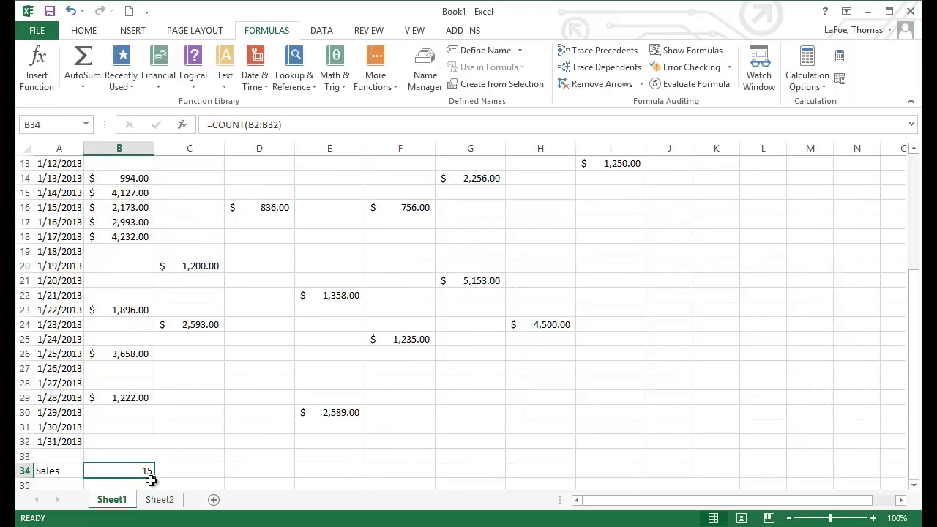
Fill the COUNT formula from B34 across to I34 for every city
{"action": "left_click_drag", "start_coordinate": [151, 477], "coordinate": [631, 480]}
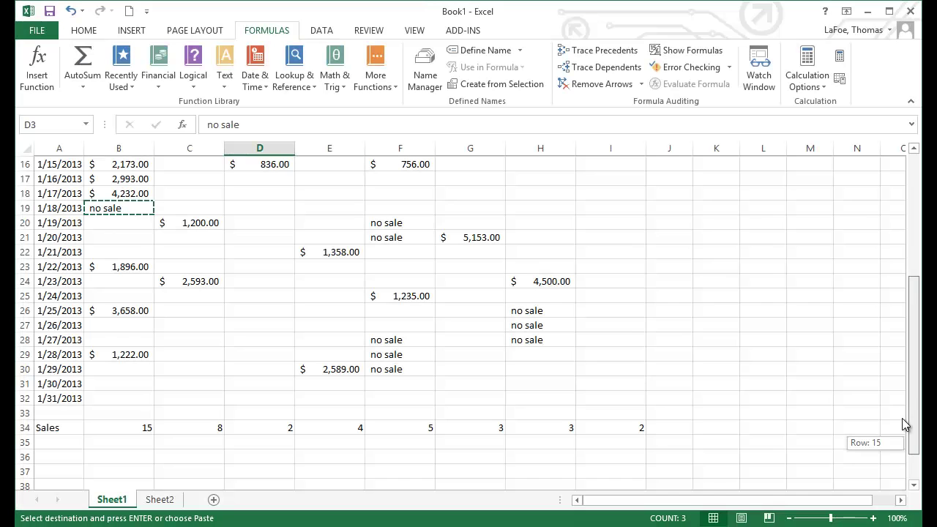
Label cell A35 'Transactions' and autofit column A to fit it
{"action": "left_click_drag", "start_coordinate": [905, 425], "coordinate": [916, 475]}
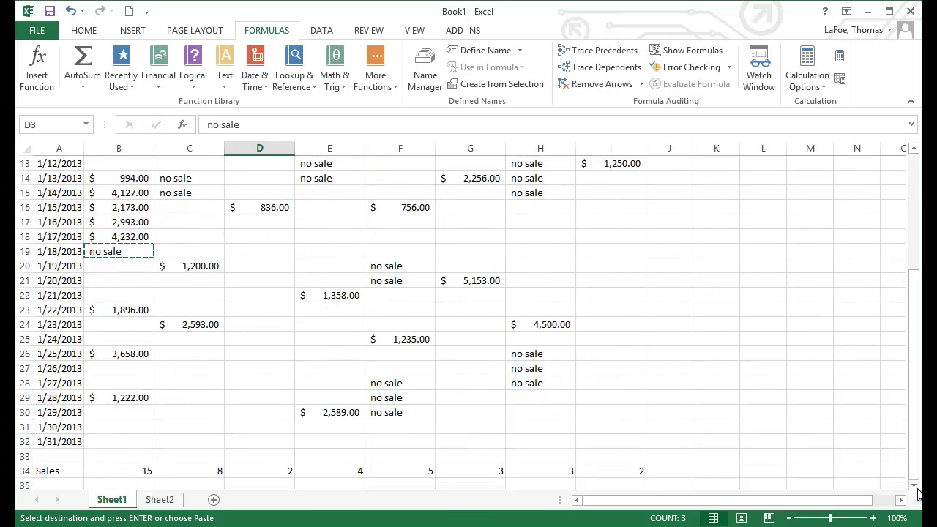
{"action": "double_click", "coordinate": [915, 487]}
{"action": "left_click", "coordinate": [48, 458]}
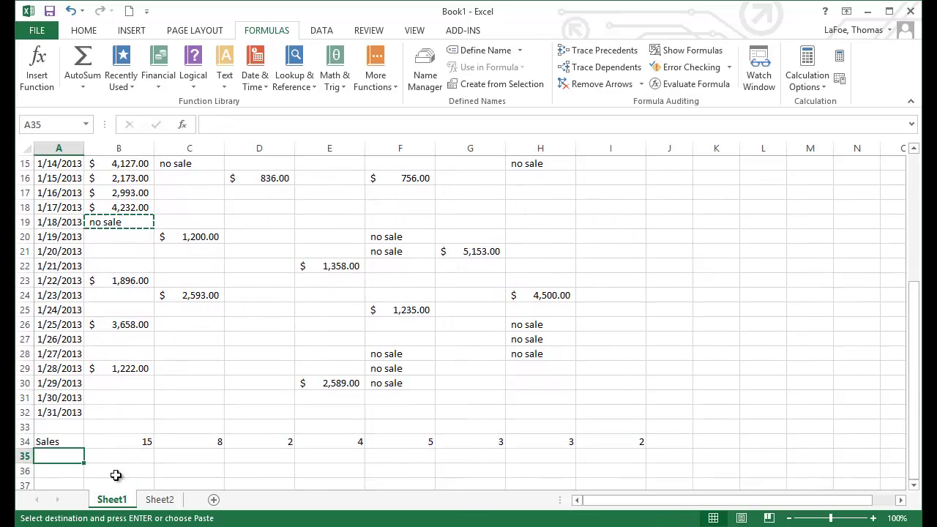
{"action": "key", "text": "Escape"}
{"action": "type", "text": "Tran"}
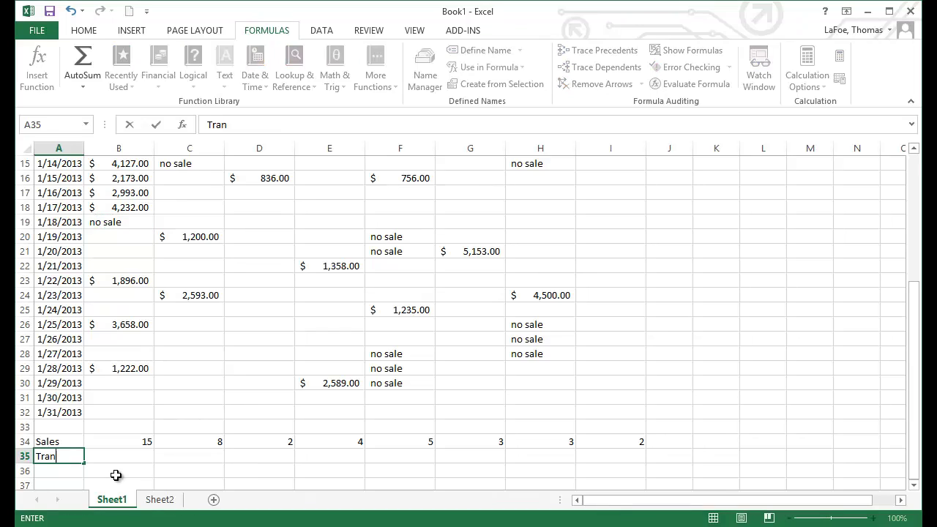
{"action": "type", "text": "sactions"}
{"action": "double_click", "coordinate": [83, 145]}
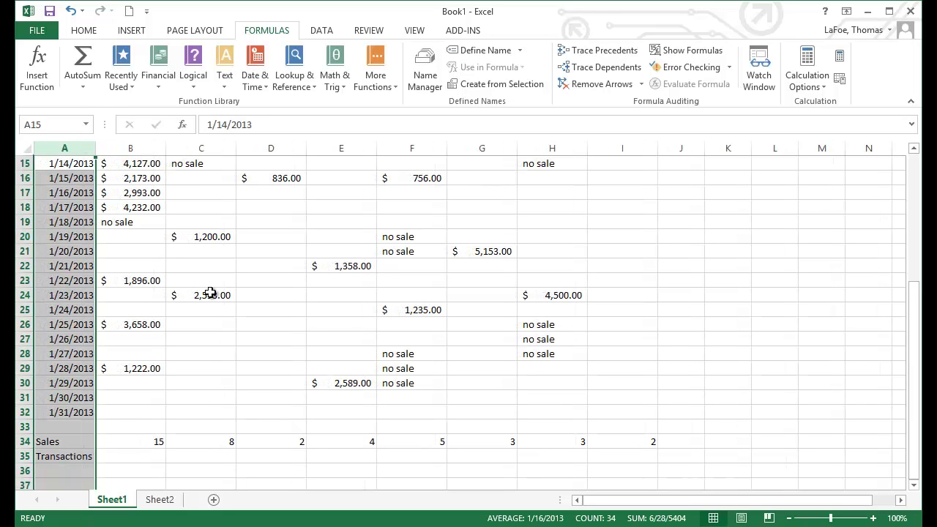
Enter =COUNTA(B2:B32) in B35, counting 16 Starkville entries including no sale days
{"action": "left_click", "coordinate": [148, 456]}
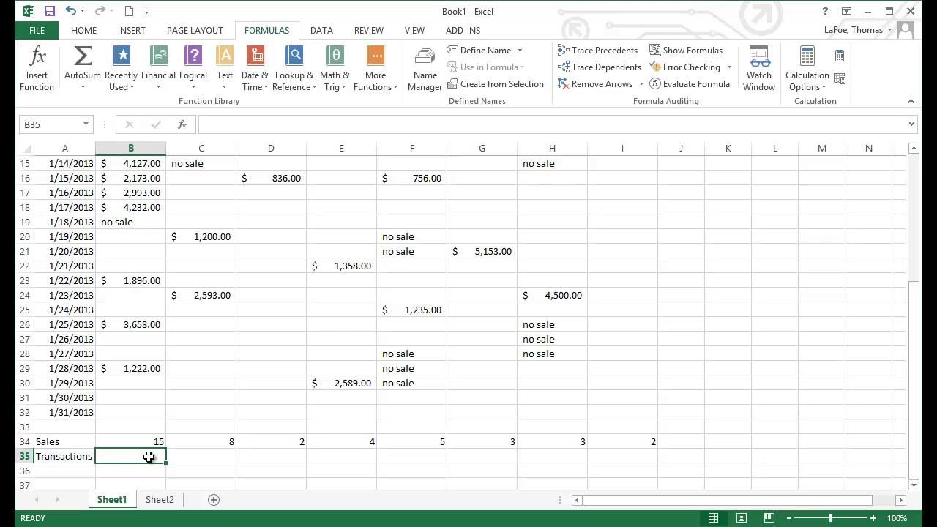
{"action": "left_click", "coordinate": [378, 85]}
{"action": "mouse_move", "coordinate": [388, 102]}
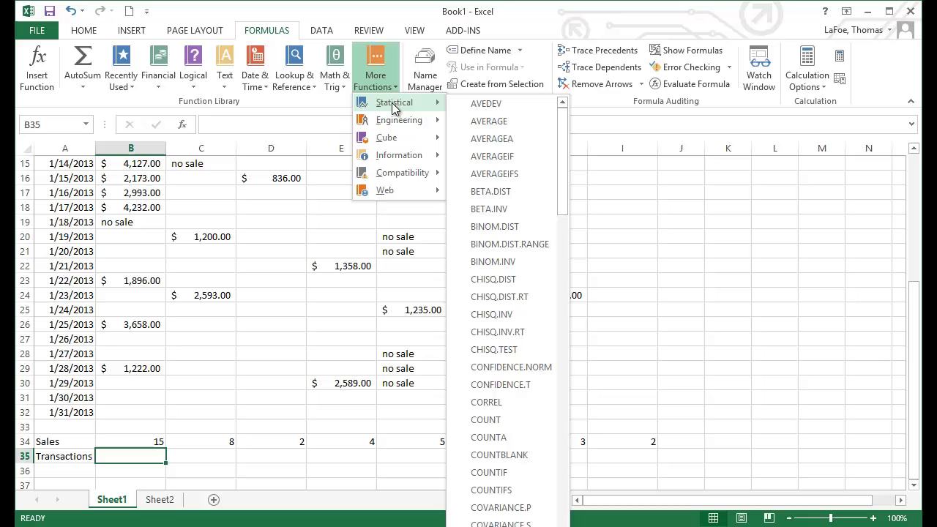
{"action": "left_click", "coordinate": [511, 438]}
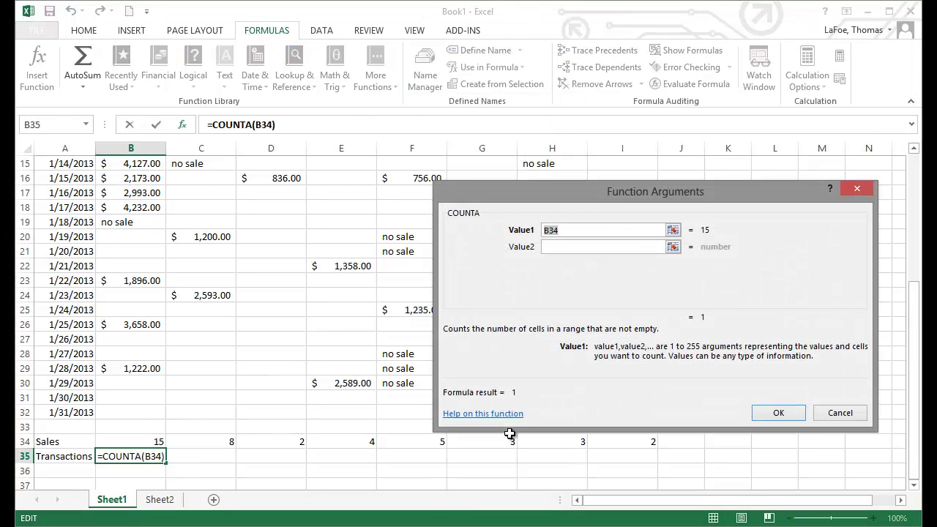
{"action": "left_click_drag", "start_coordinate": [132, 412], "coordinate": [130, 178]}
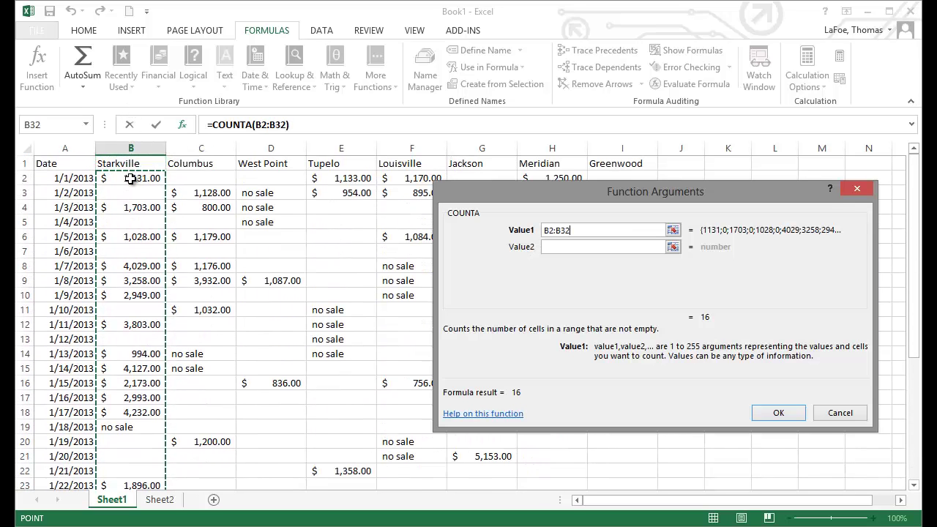
{"action": "left_click", "coordinate": [778, 414]}
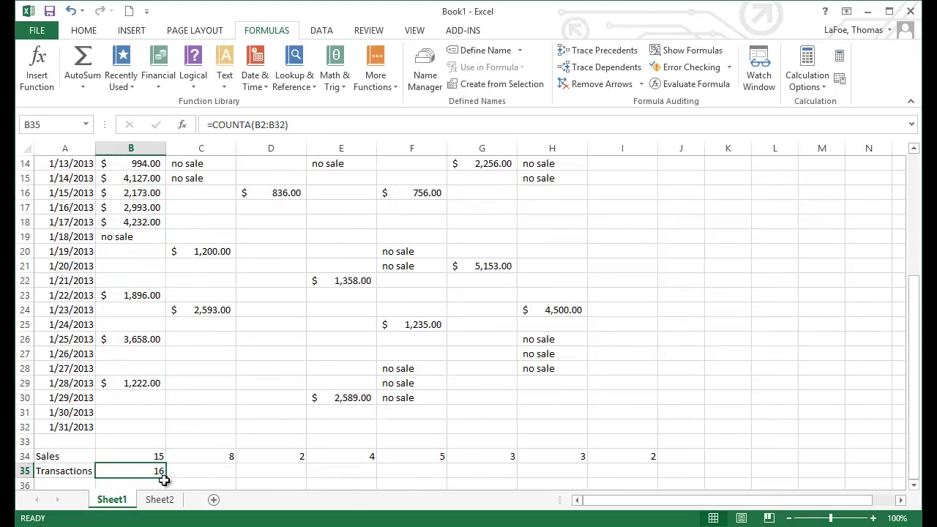
Fill the COUNTA formula from B35 across to I35
{"action": "left_click_drag", "start_coordinate": [166, 480], "coordinate": [646, 481]}
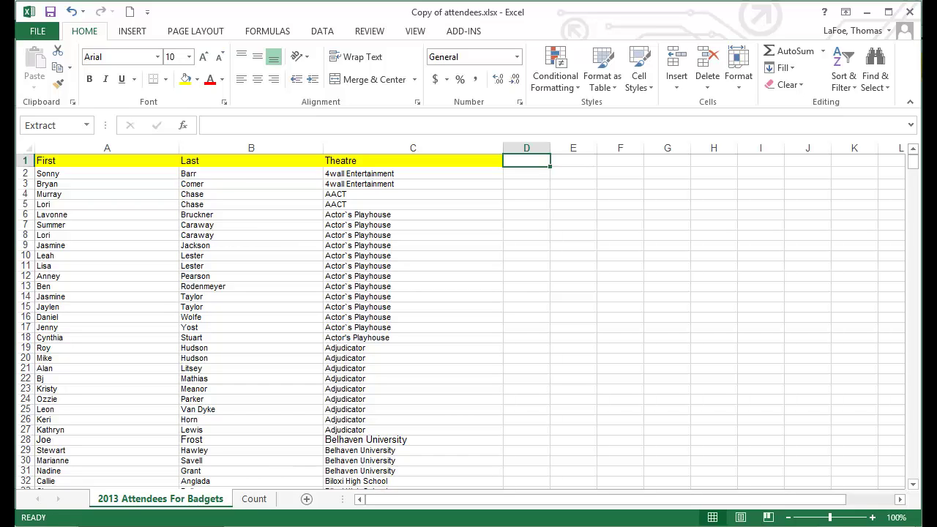
Set up Advanced Filter to copy unique column C theatre names to D1
{"action": "left_click", "coordinate": [320, 32]}
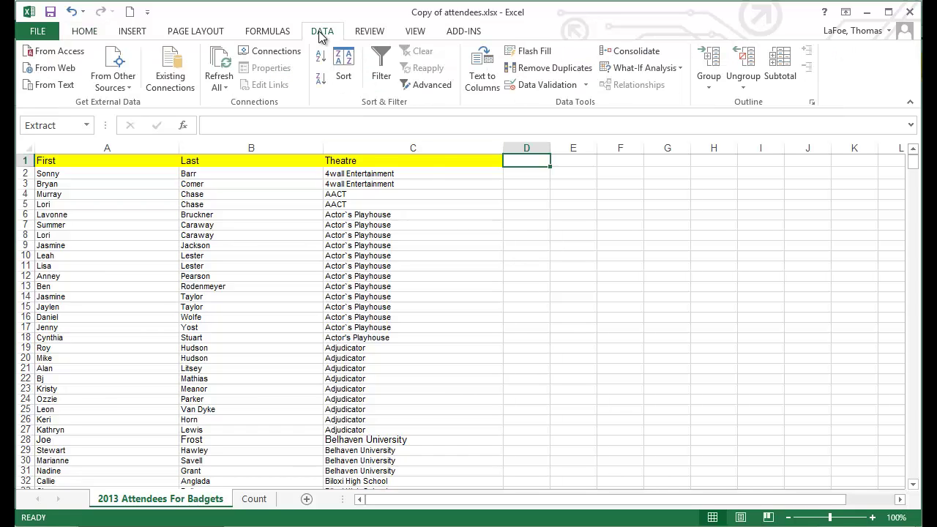
{"action": "left_click", "coordinate": [432, 86]}
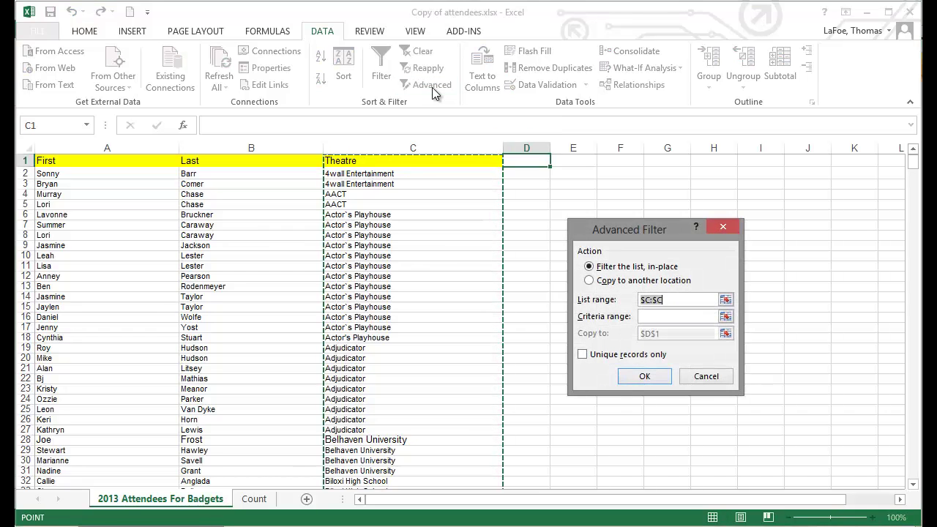
{"action": "left_click", "coordinate": [590, 280]}
{"action": "left_click", "coordinate": [666, 300]}
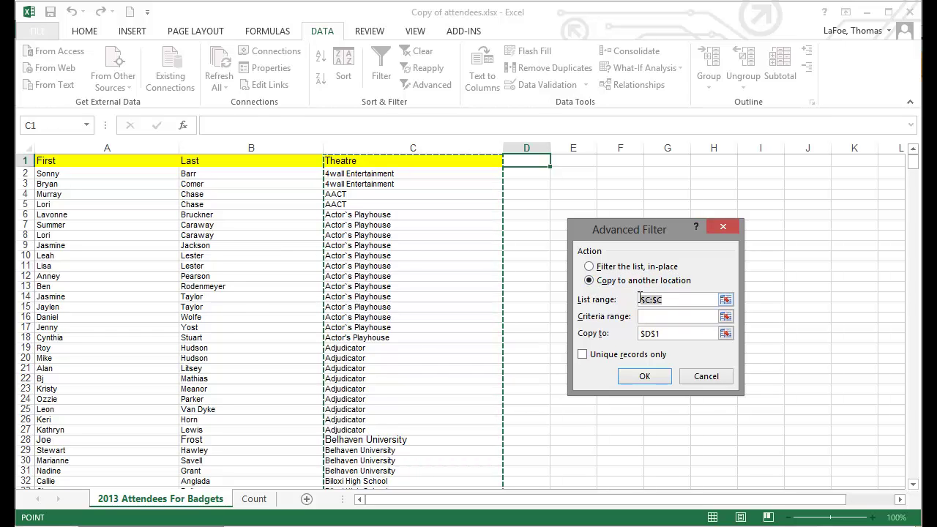
{"action": "left_click", "coordinate": [421, 147]}
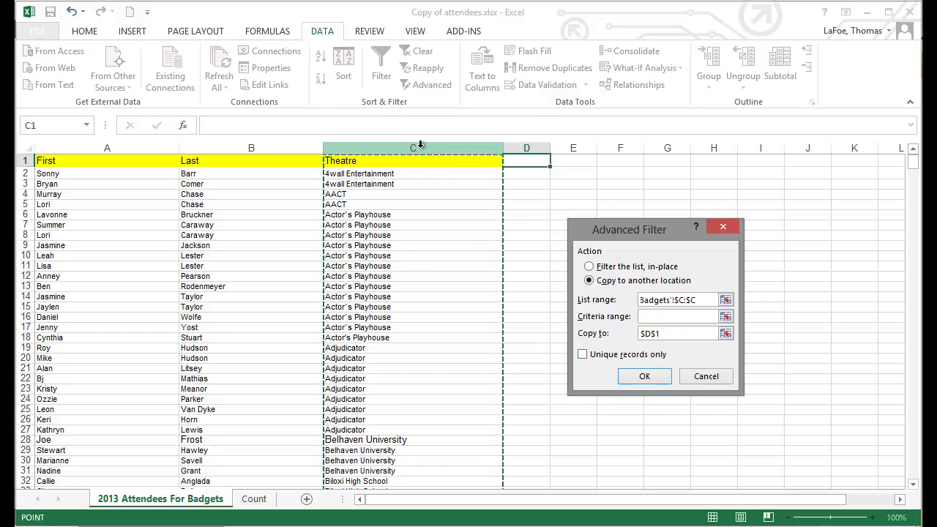
{"action": "left_click", "coordinate": [669, 333]}
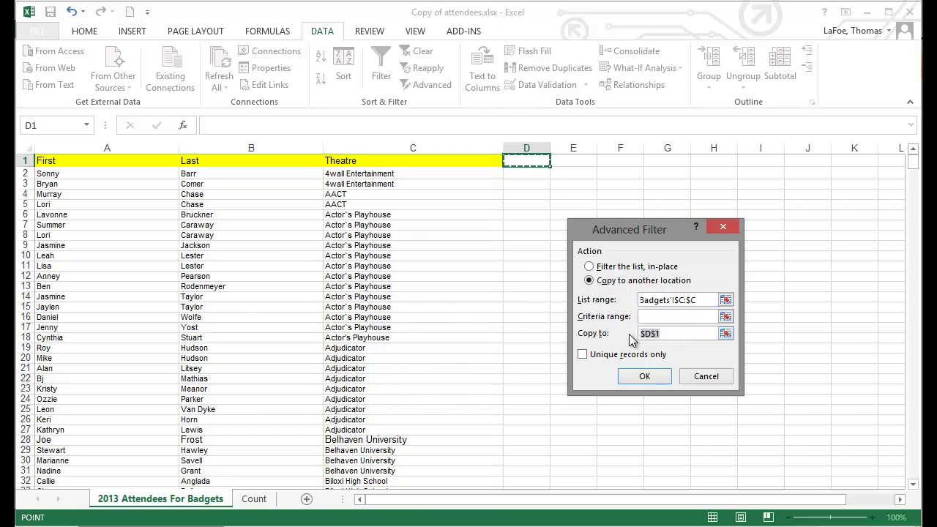
{"action": "left_click", "coordinate": [528, 161]}
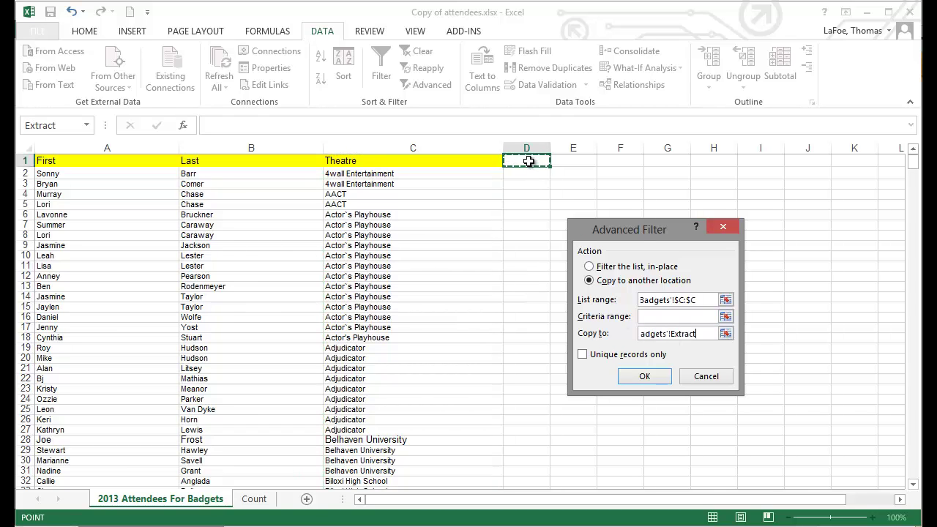
{"action": "left_click", "coordinate": [583, 354]}
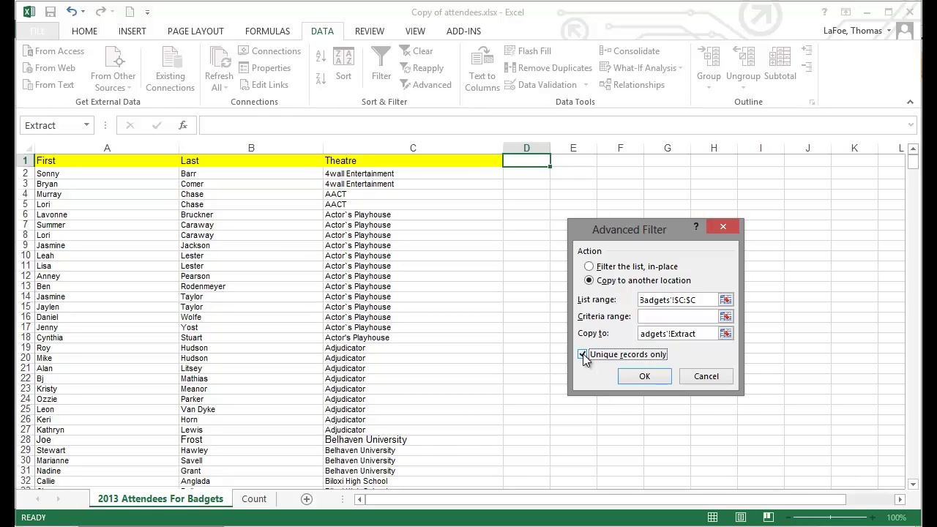
Apply the unique-theatre filter into column D, autofit it, and rename D1 'Count'
{"action": "left_click", "coordinate": [640, 376]}
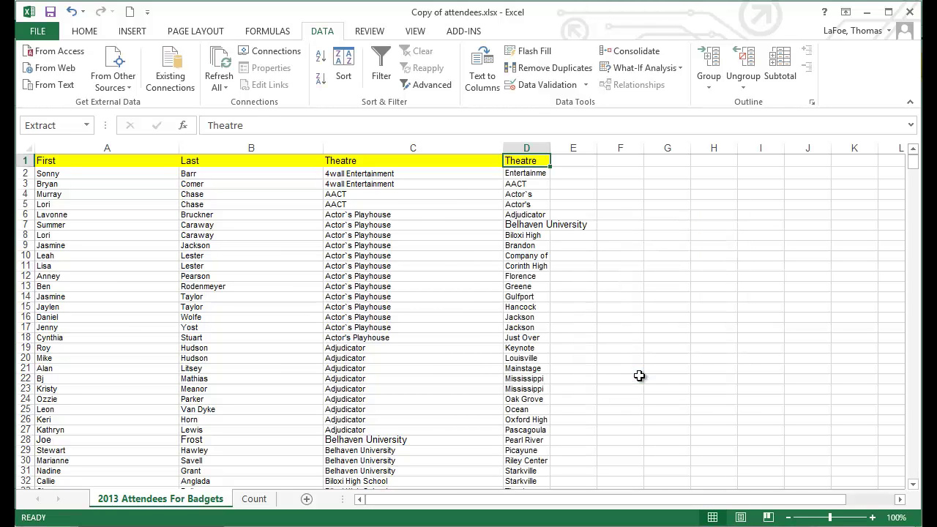
{"action": "double_click", "coordinate": [550, 148]}
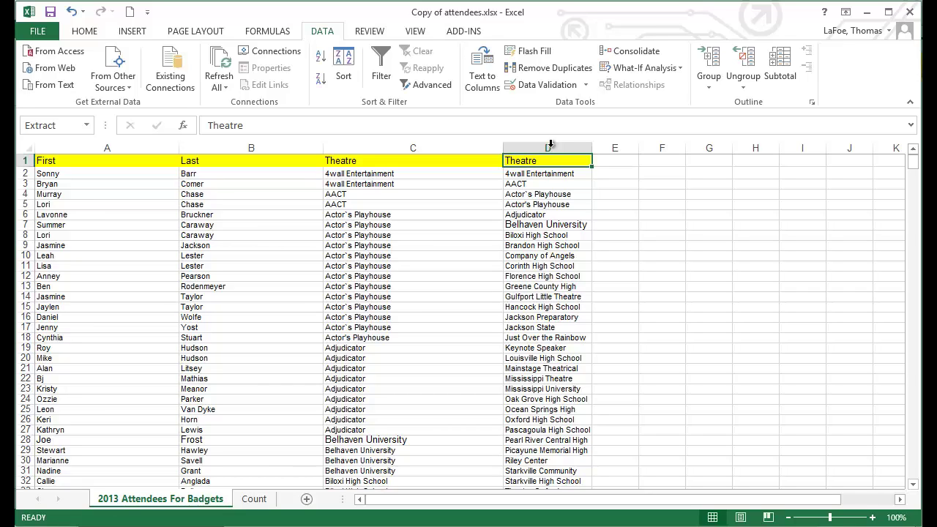
{"action": "left_click", "coordinate": [541, 161]}
{"action": "type", "text": "Count"}
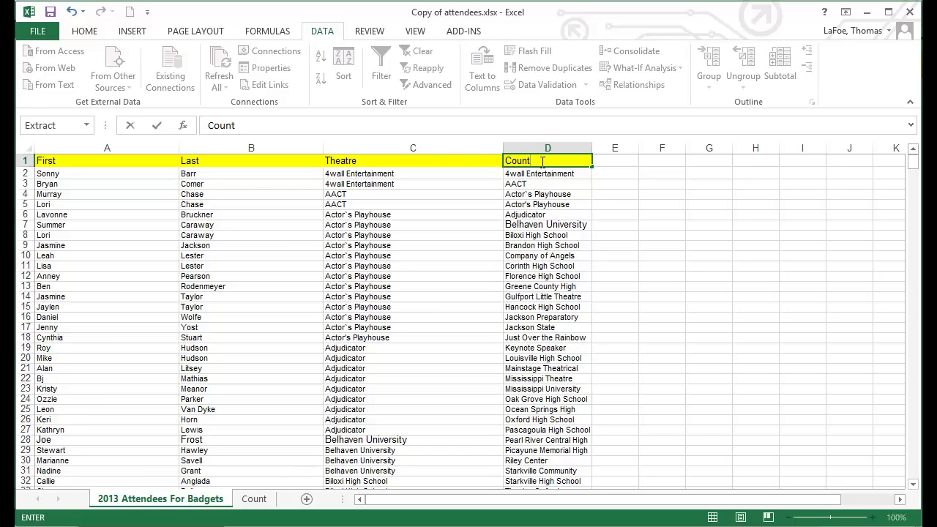
{"action": "key", "text": "Return"}
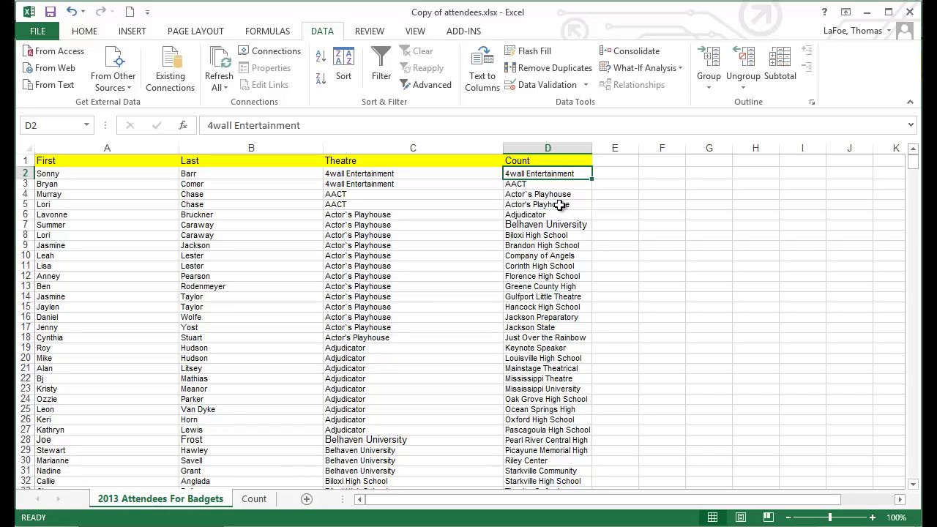
Enter =COUNTIF($C:$C,D2) in E2, giving 2 attendees for 4wall Entertainment
{"action": "left_click", "coordinate": [621, 175]}
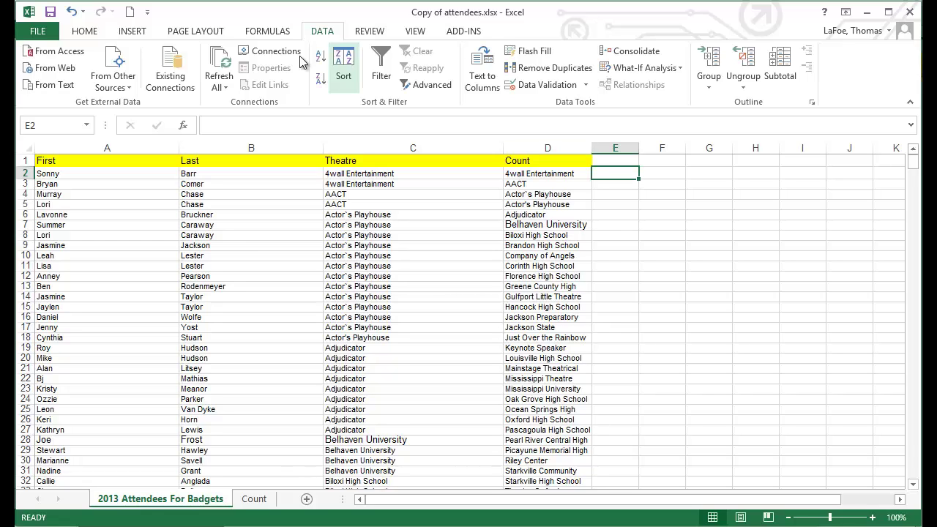
{"action": "left_click", "coordinate": [267, 31]}
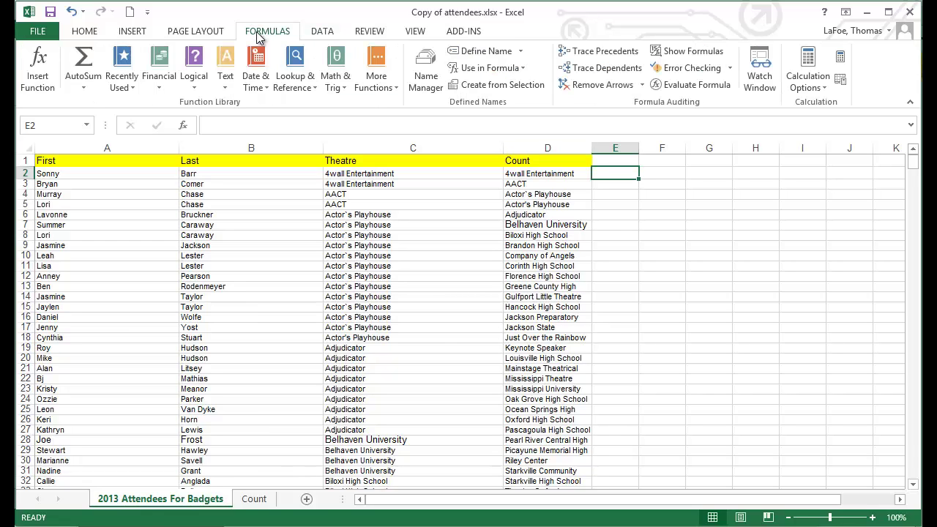
{"action": "left_click", "coordinate": [375, 79]}
{"action": "mouse_move", "coordinate": [390, 104]}
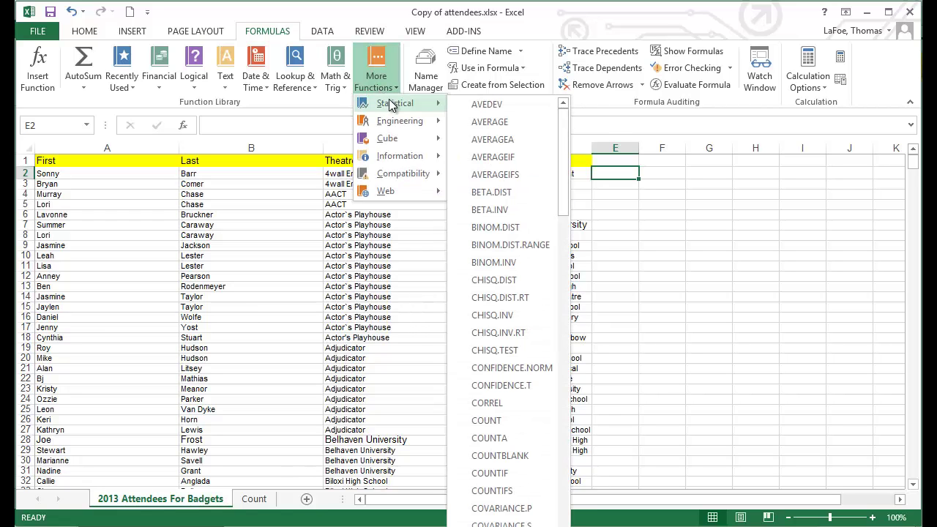
{"action": "left_click", "coordinate": [498, 476]}
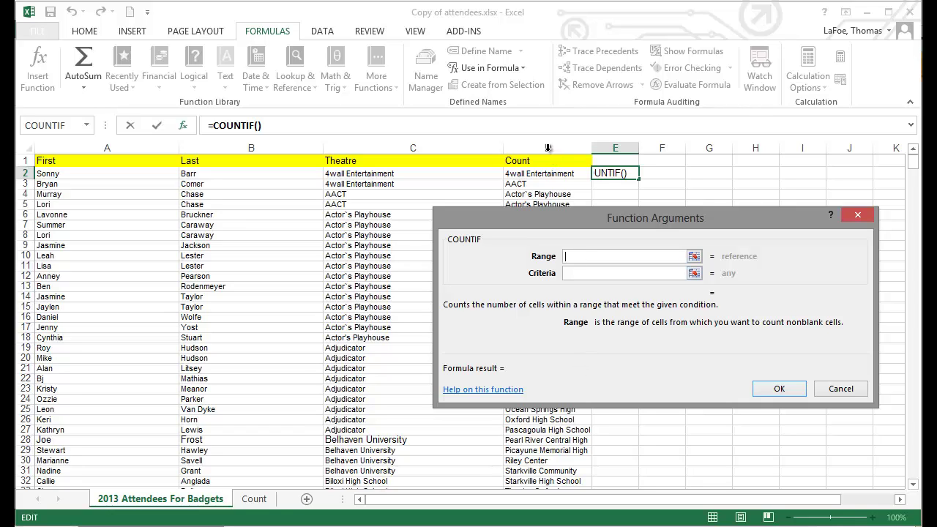
{"action": "left_click", "coordinate": [456, 148]}
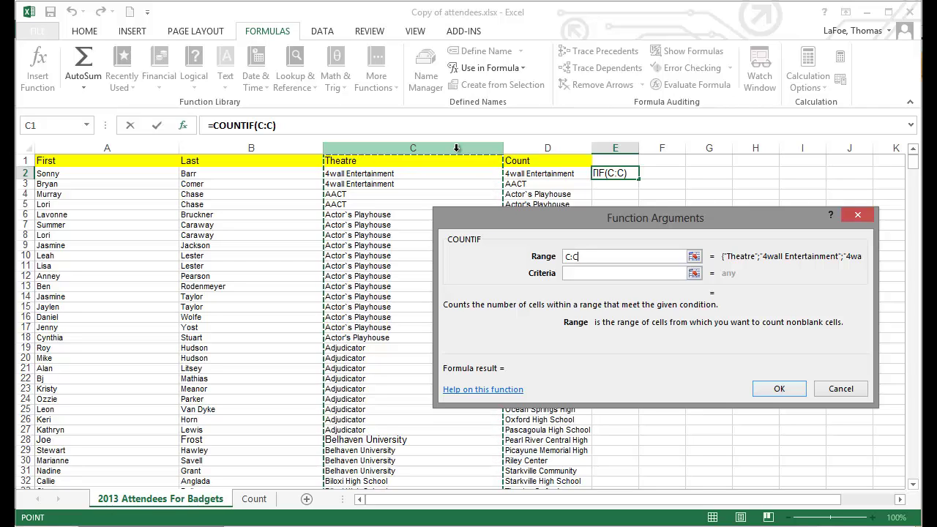
{"action": "key", "text": "F4"}
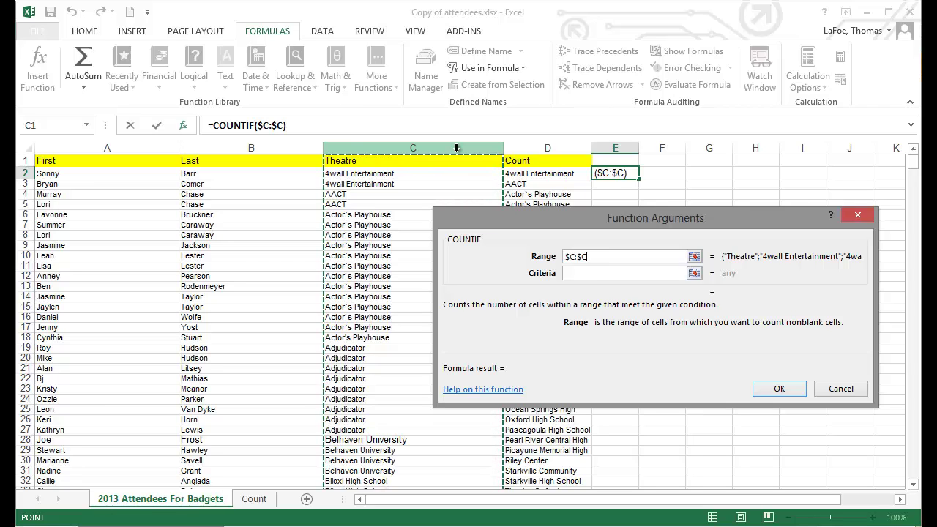
{"action": "left_click", "coordinate": [578, 276]}
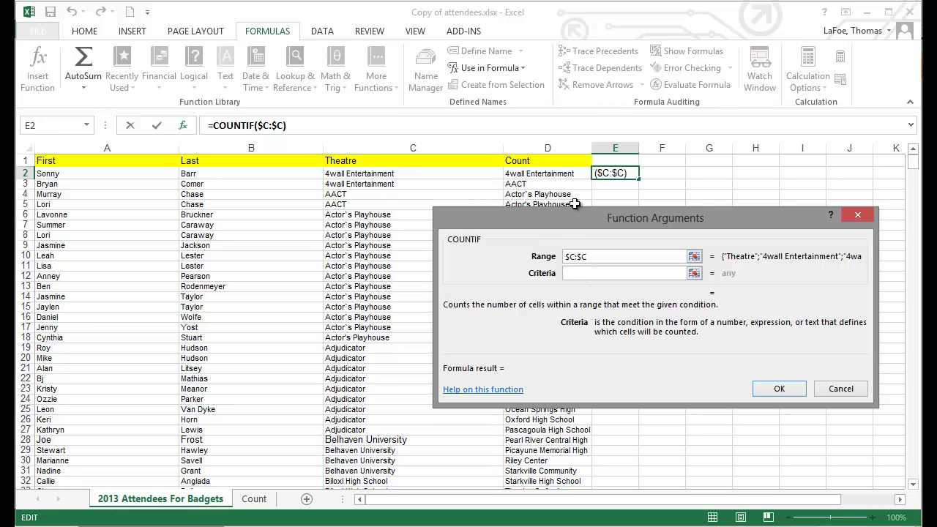
{"action": "left_click", "coordinate": [544, 174]}
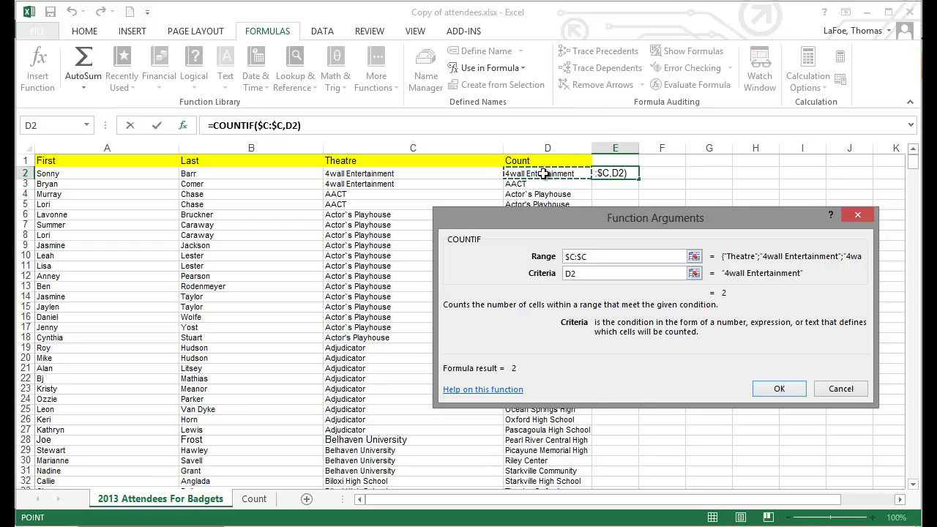
{"action": "left_click", "coordinate": [784, 389]}
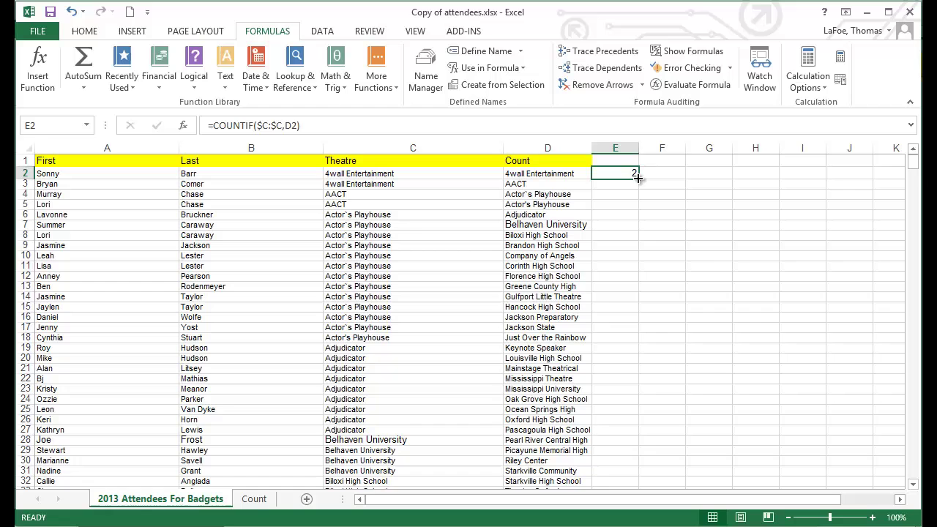
Fill E2's COUNTIF formula down to E39 so each theatre gets its attendee count
{"action": "left_click_drag", "start_coordinate": [639, 178], "coordinate": [636, 389]}
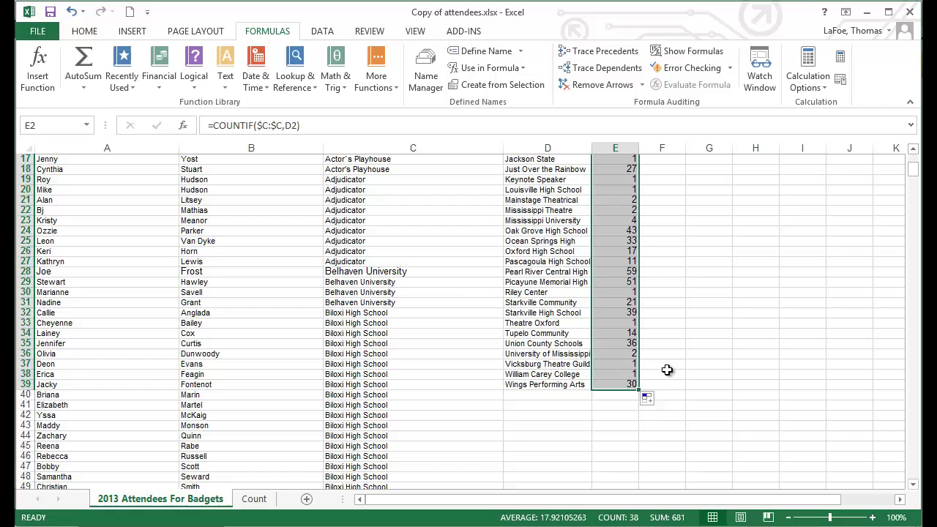
{"action": "scroll", "coordinate": [667, 370], "scroll_direction": "up", "scroll_amount": 5}
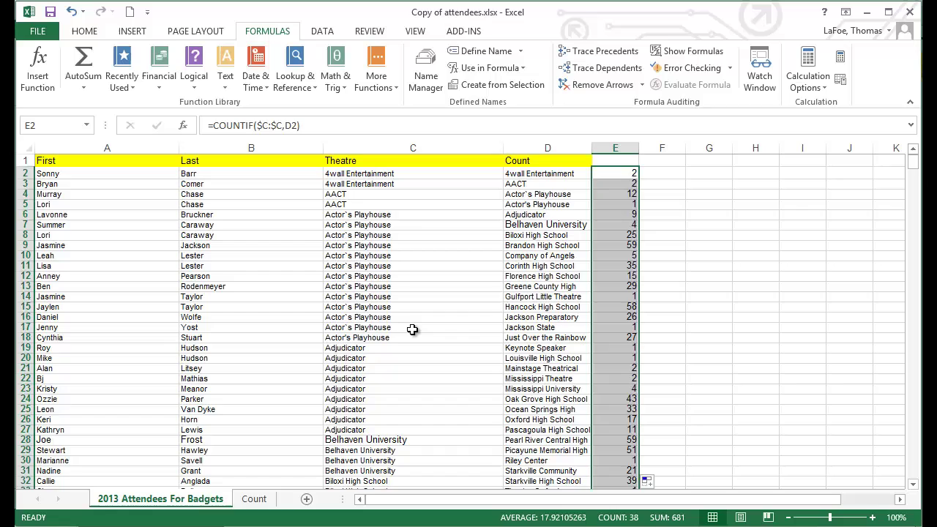
Fill C17's Actor's Playhouse spelling down into C18, then confirm E4 reads 13 and E5 reads 0
{"action": "left_click", "coordinate": [412, 329]}
{"action": "left_click", "coordinate": [400, 339]}
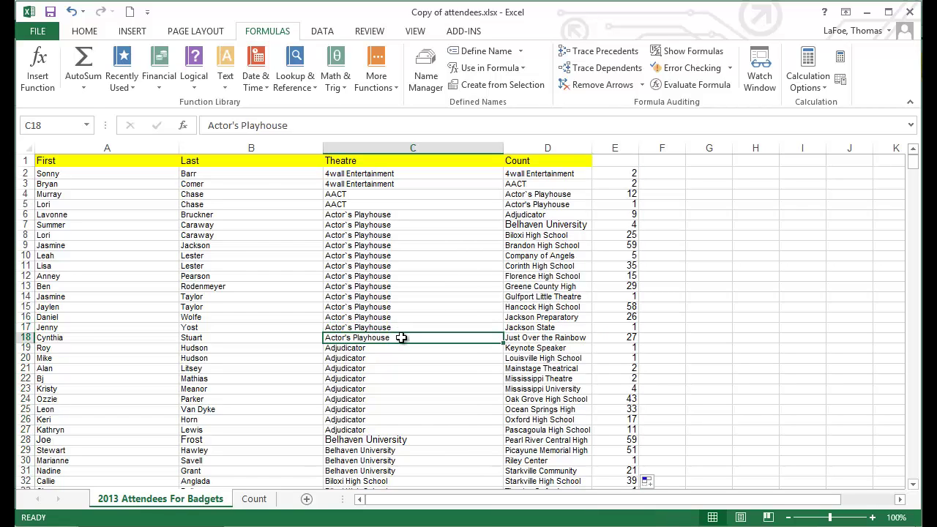
{"action": "left_click", "coordinate": [401, 329]}
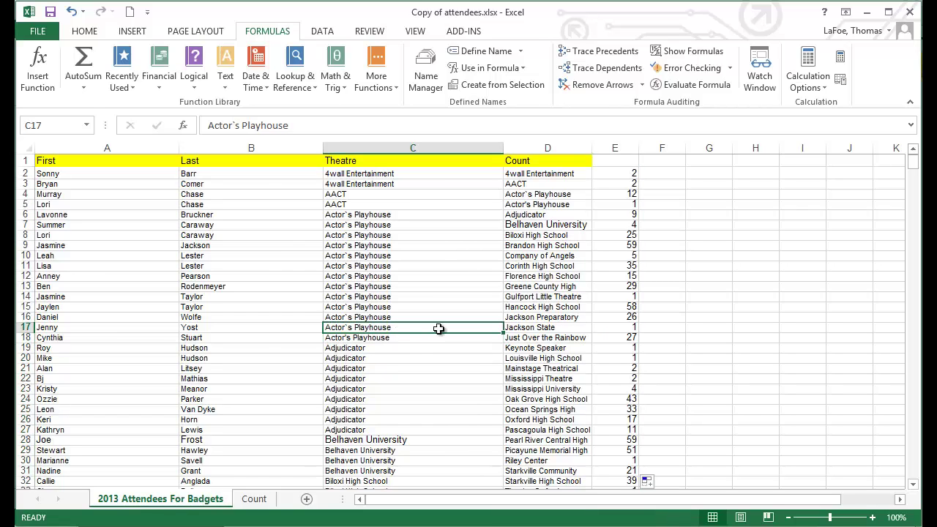
{"action": "left_click_drag", "start_coordinate": [502, 333], "coordinate": [502, 342]}
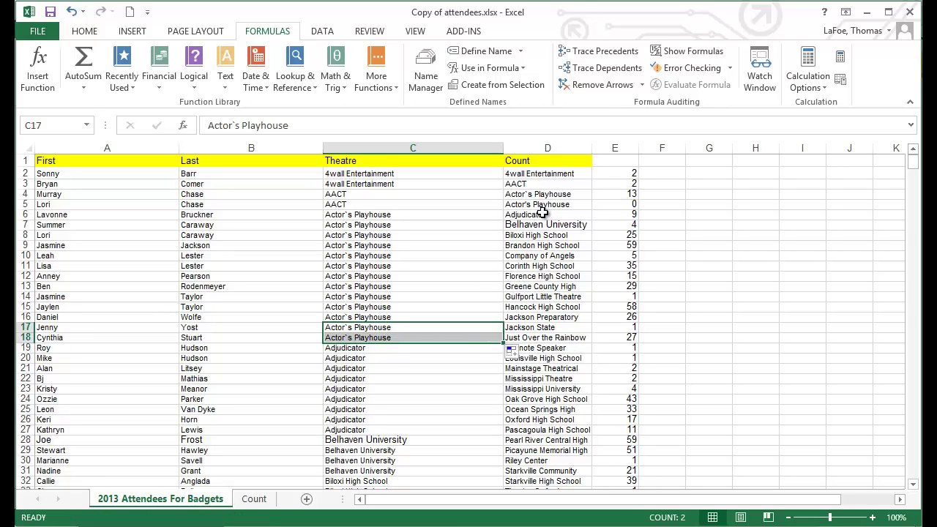
{"action": "left_click_drag", "start_coordinate": [539, 194], "coordinate": [634, 209]}
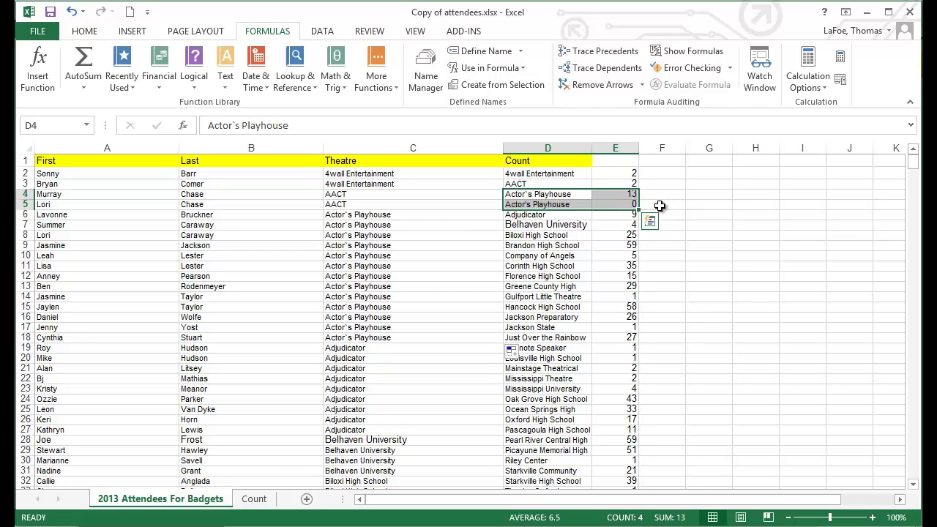
{"action": "left_click", "coordinate": [659, 206]}
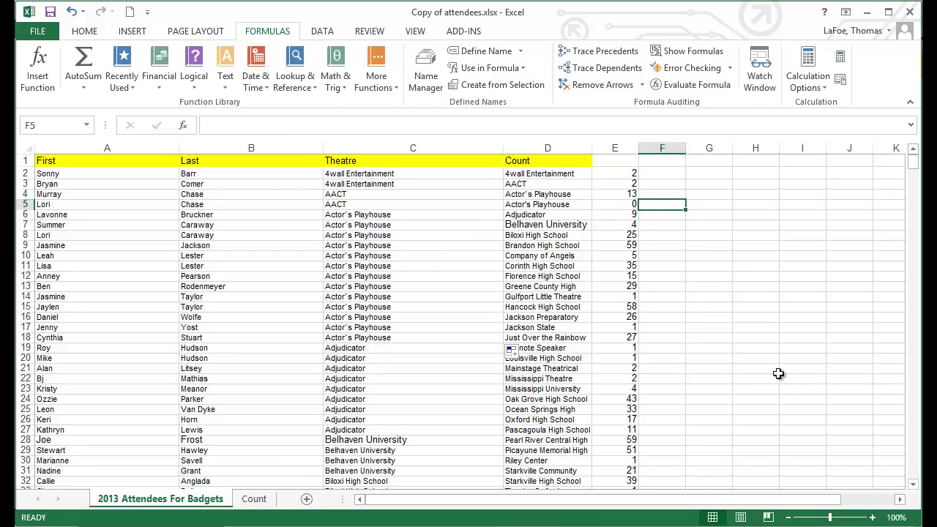